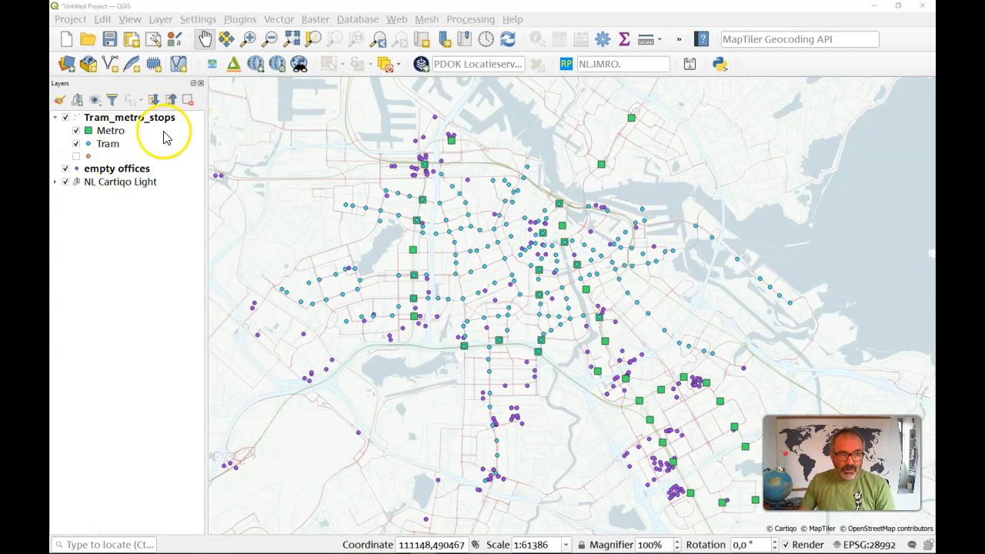
# - Select the features in the Tram_metro_stops layer that match the expression "Modaliteit" = 'Metro'
pyautogui.click(123, 130)
pyautogui.click(122, 119)
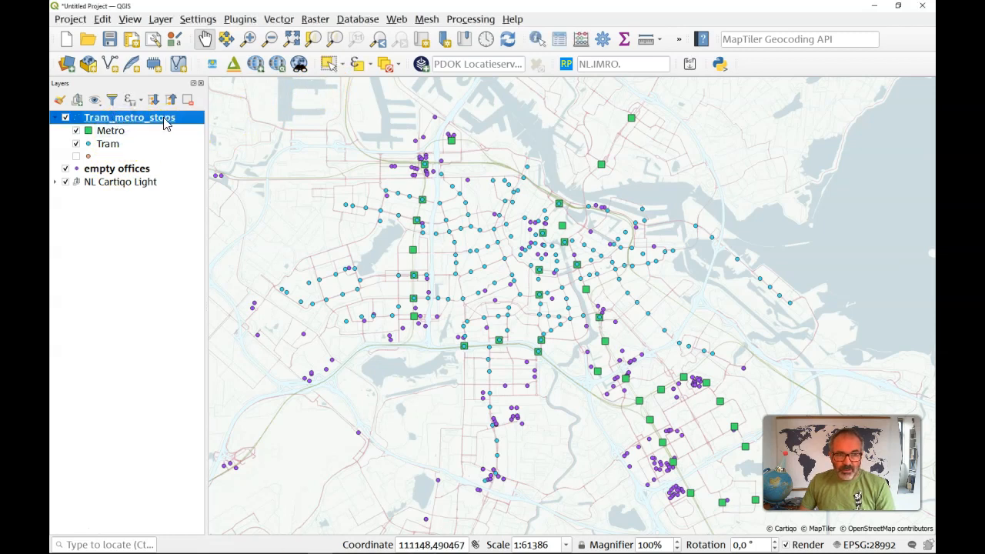
pyautogui.click(363, 67)
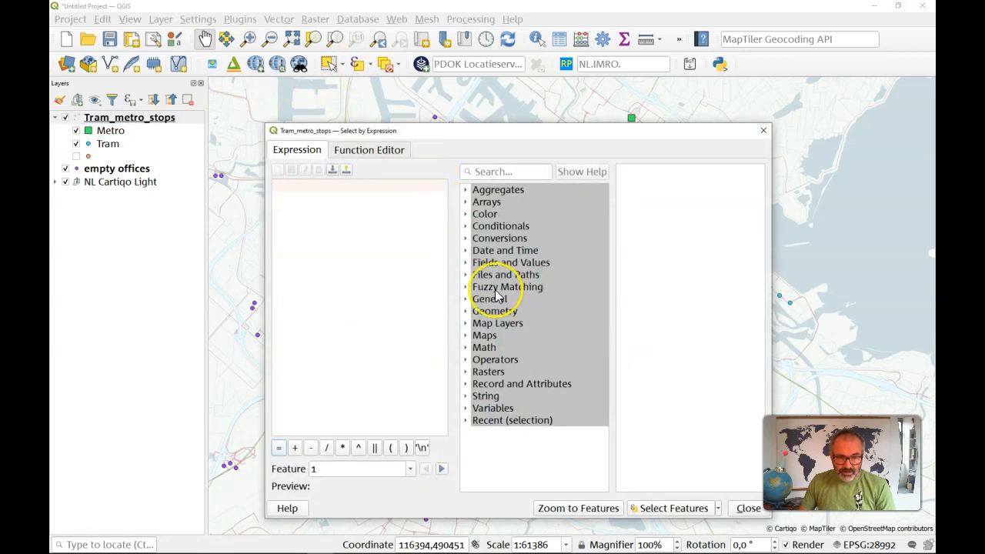
pyautogui.click(465, 263)
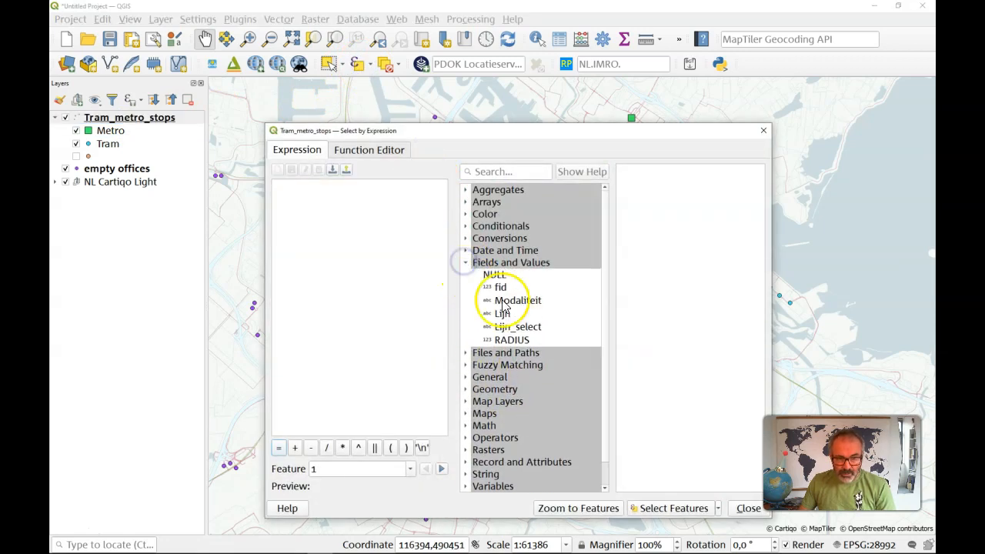
pyautogui.doubleClick(504, 301)
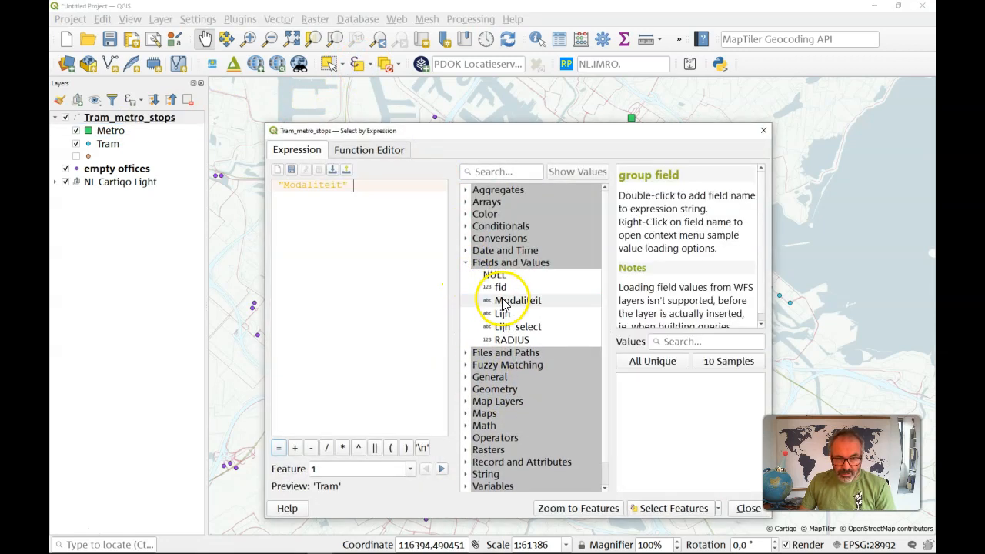
pyautogui.click(278, 447)
pyautogui.click(660, 361)
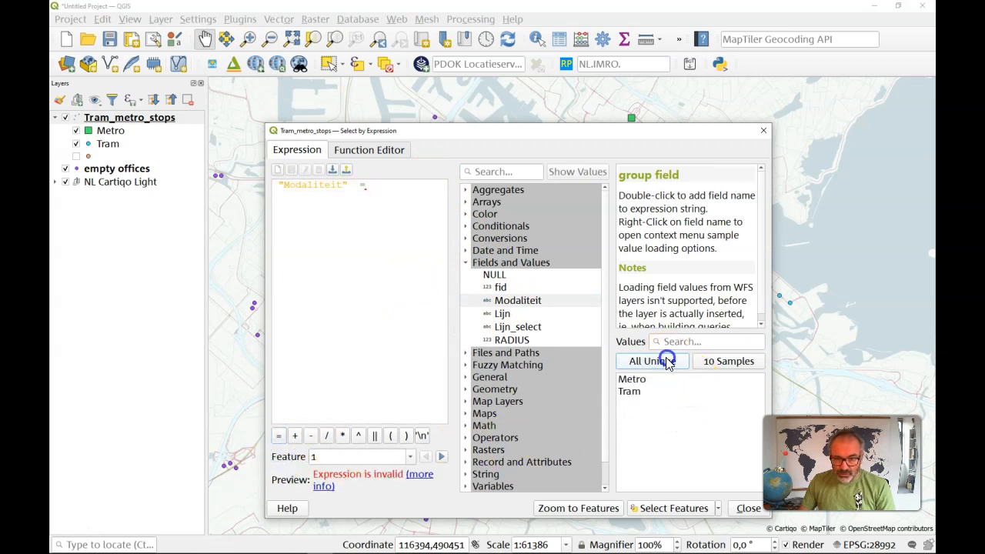
pyautogui.doubleClick(632, 379)
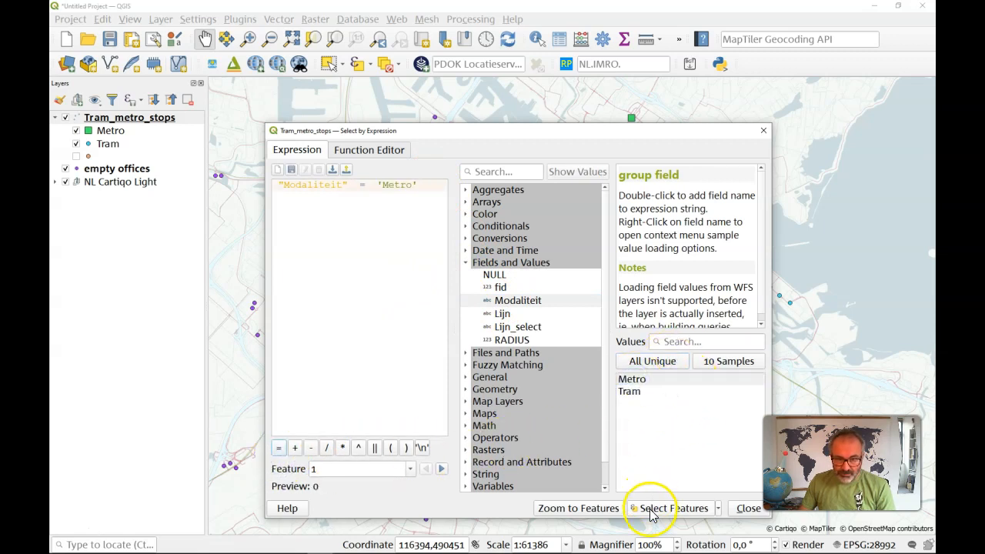
pyautogui.click(652, 514)
pyautogui.click(740, 509)
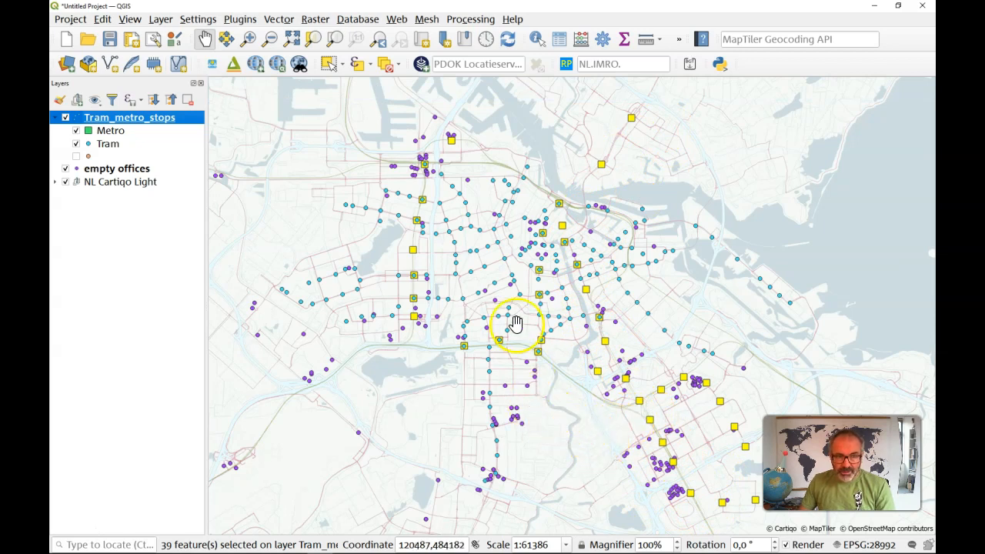
# - Create a temporary buffer layer of 300 meters around only the selected features of Tram_metro_stops
pyautogui.click(275, 19)
pyautogui.click(269, 19)
pyautogui.click(273, 22)
pyautogui.moveTo(284, 51)
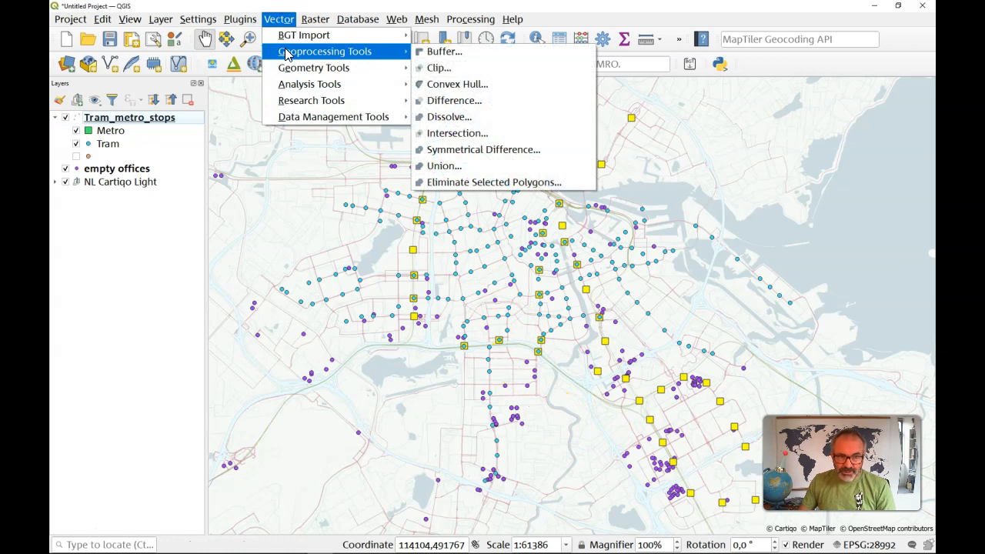
pyautogui.click(428, 51)
pyautogui.click(431, 54)
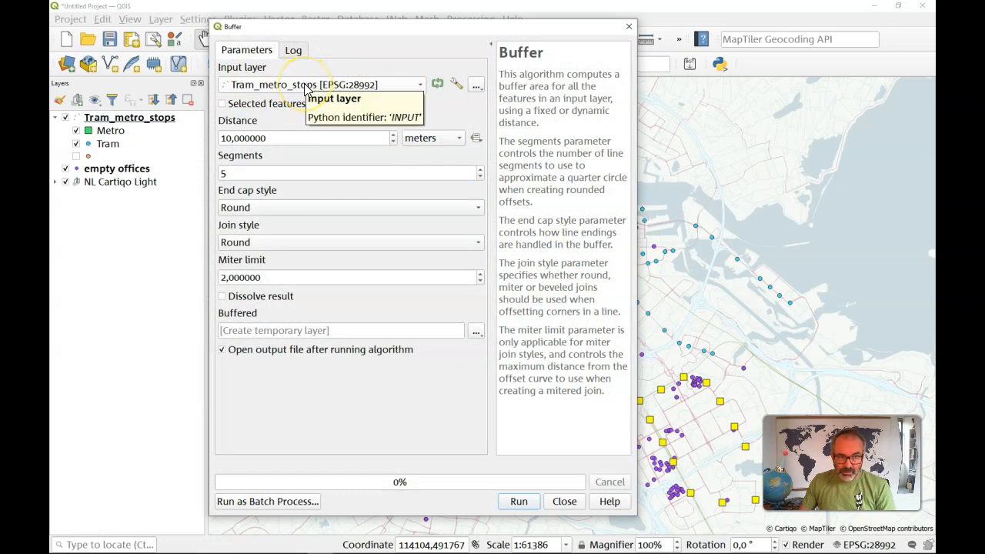
pyautogui.click(224, 103)
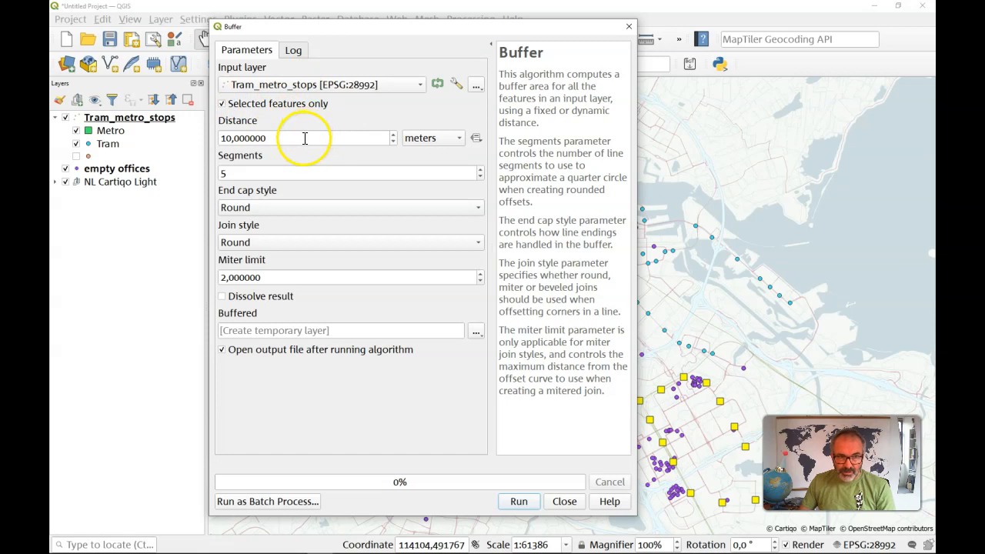
pyautogui.moveTo(304, 137); pyautogui.dragTo(183, 144)
pyautogui.write('300')
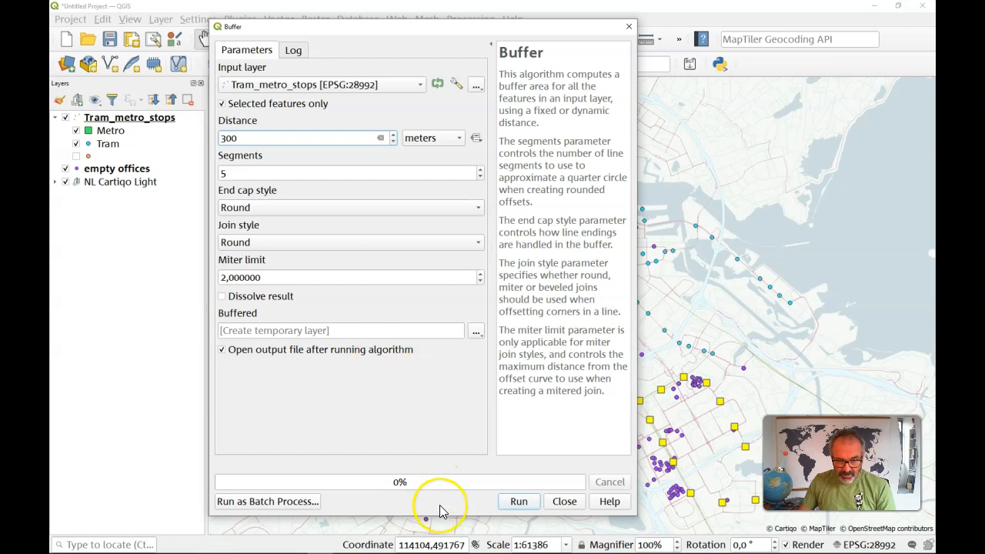
pyautogui.click(517, 501)
pyautogui.click(567, 500)
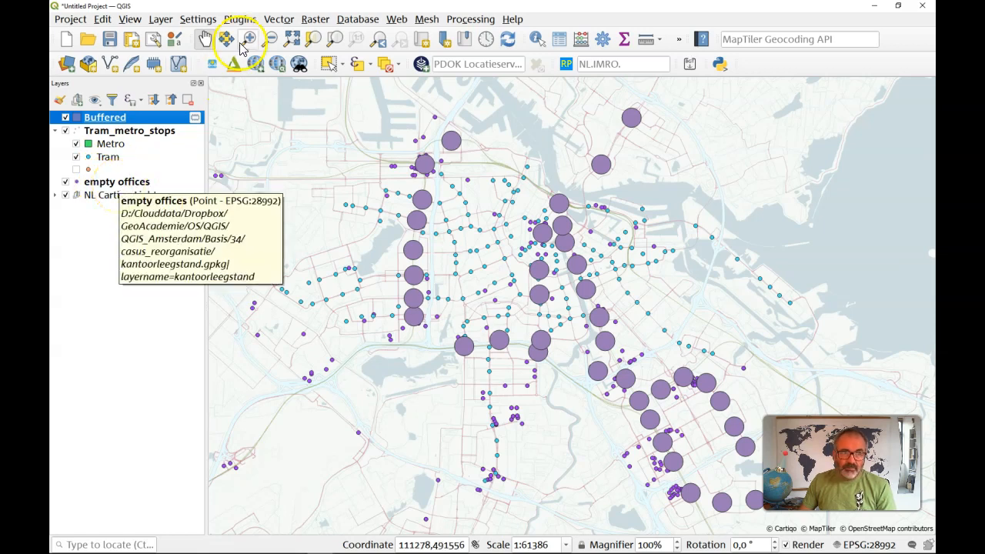
# - Select by location the empty offices features that intersect the Buffered layer, creating a new selection
pyautogui.click(283, 19)
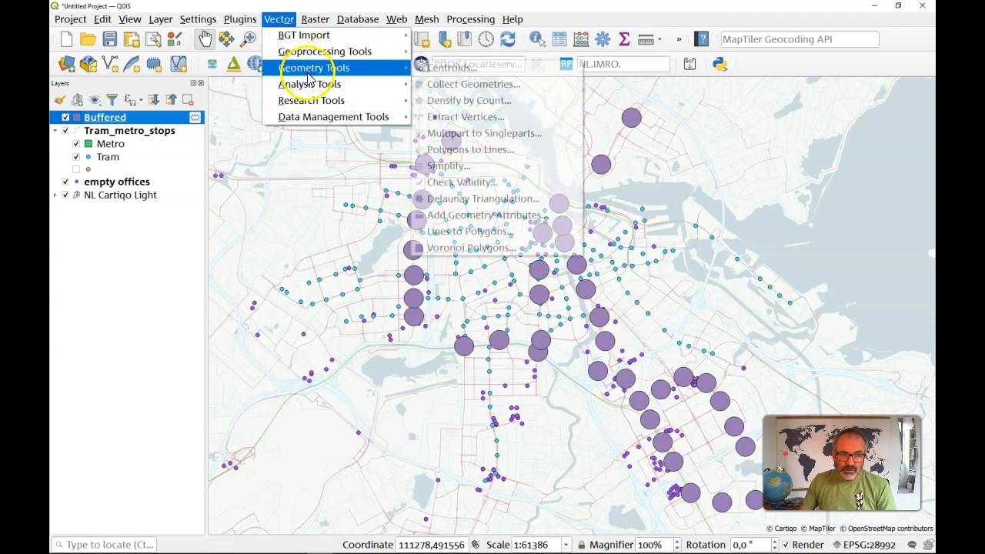
pyautogui.moveTo(312, 100)
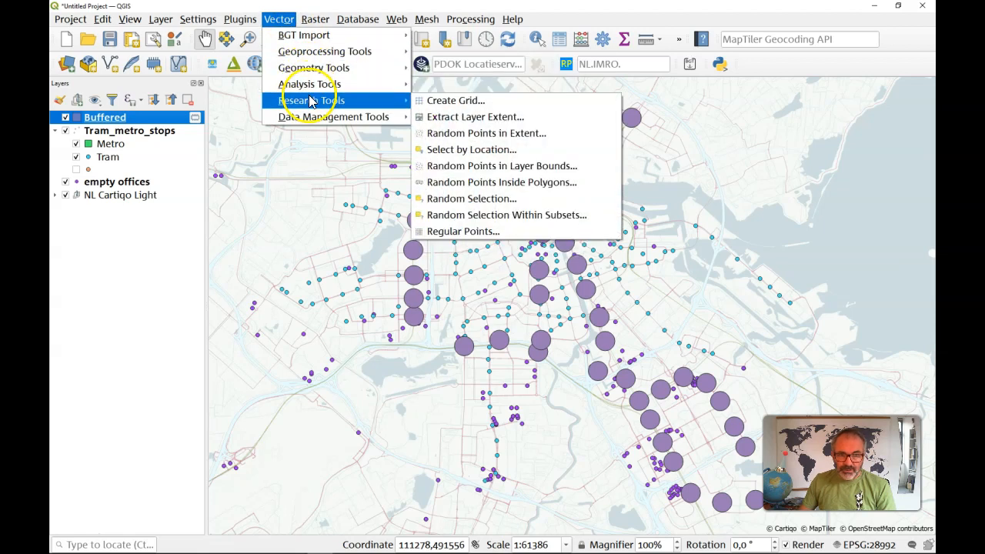
pyautogui.click(487, 153)
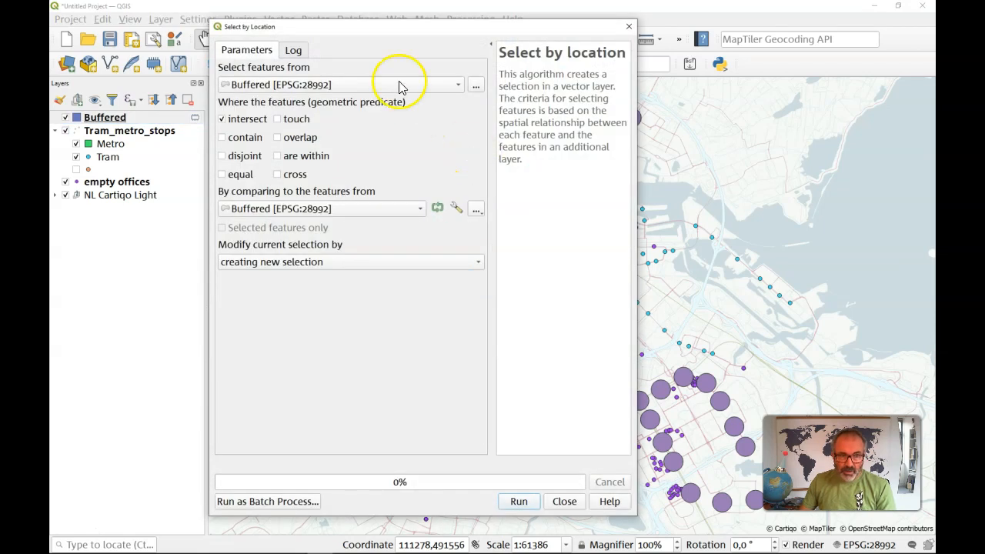
pyautogui.click(296, 85)
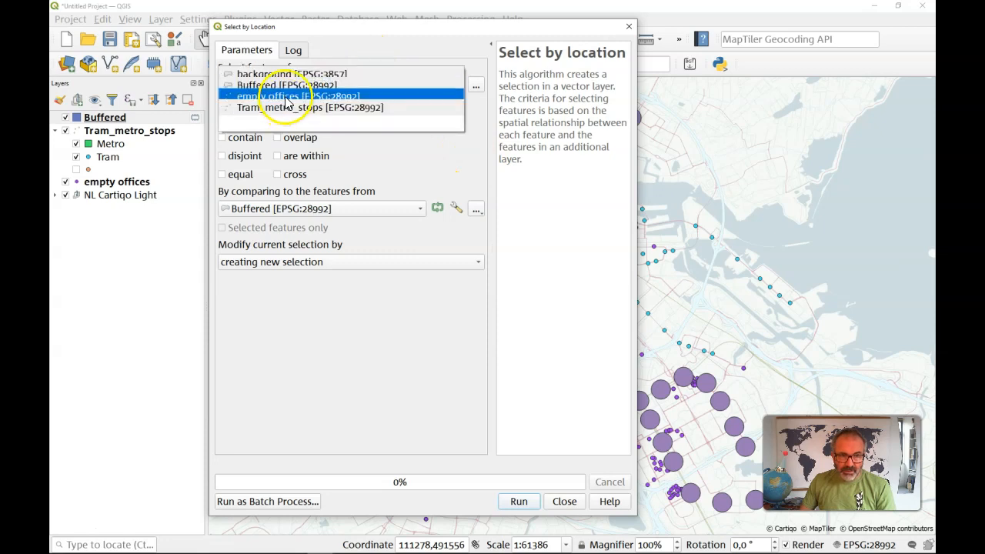
pyautogui.click(287, 99)
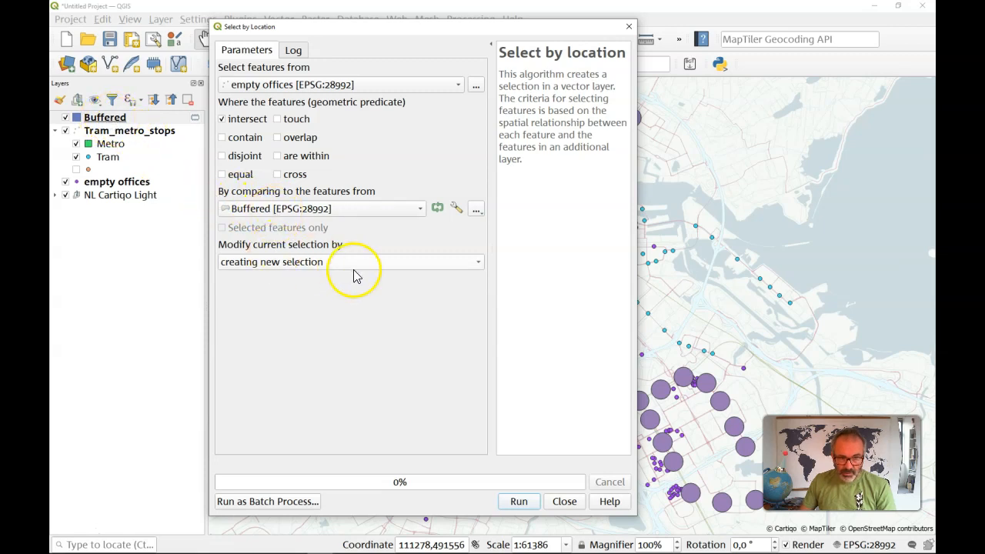
pyautogui.click(519, 502)
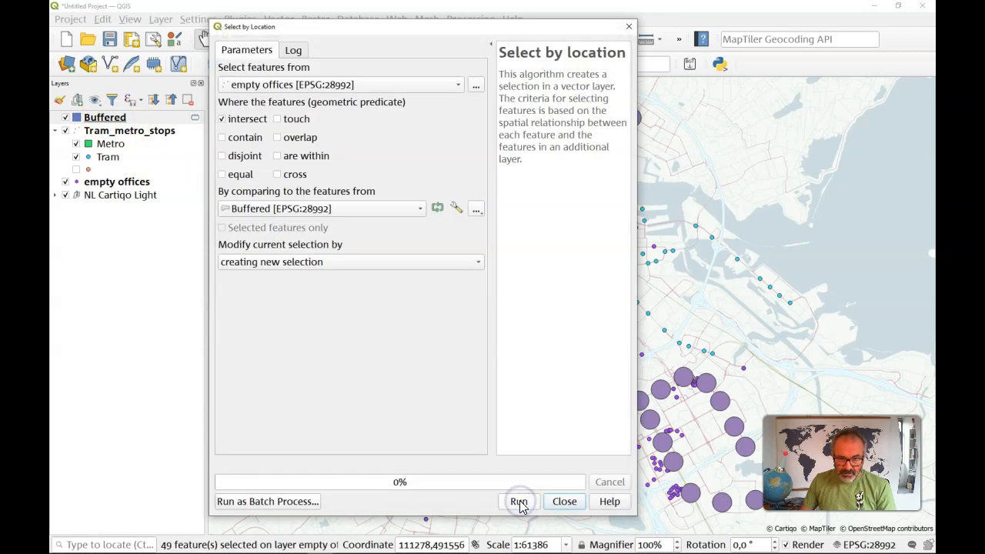
pyautogui.click(564, 502)
# - Move the empty offices layer above the Buffered layer and clear the feature selection
pyautogui.moveTo(112, 182); pyautogui.dragTo(115, 117)
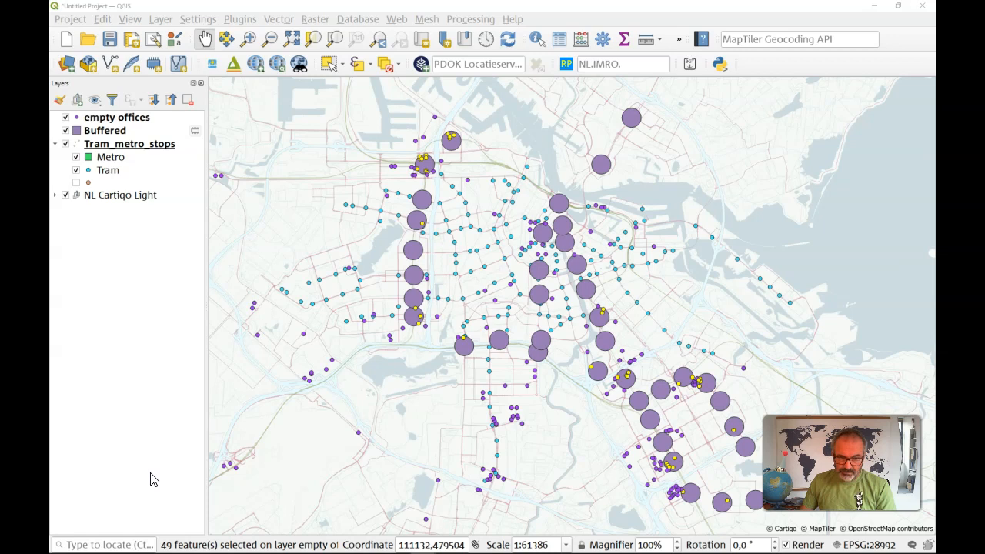
pyautogui.click(74, 526)
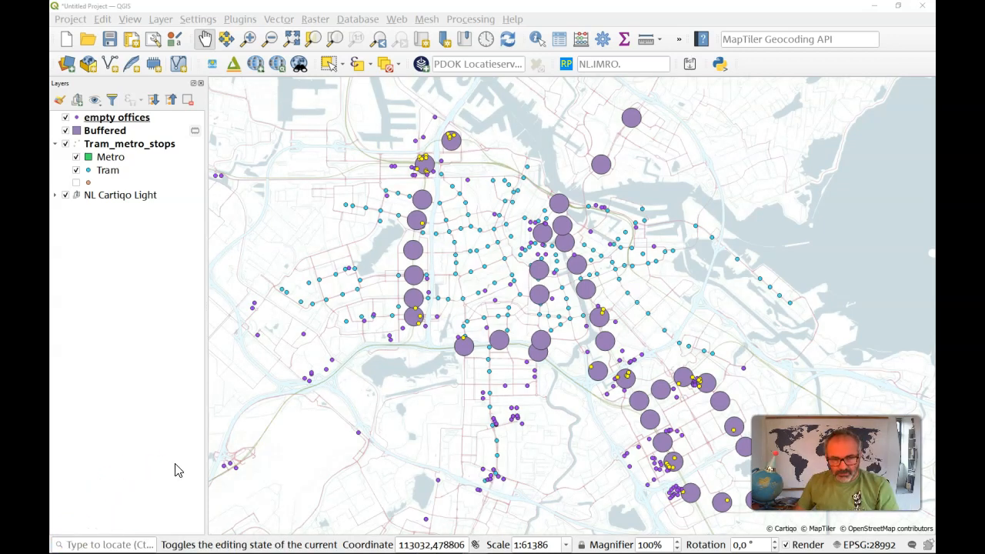
pyautogui.click(178, 454)
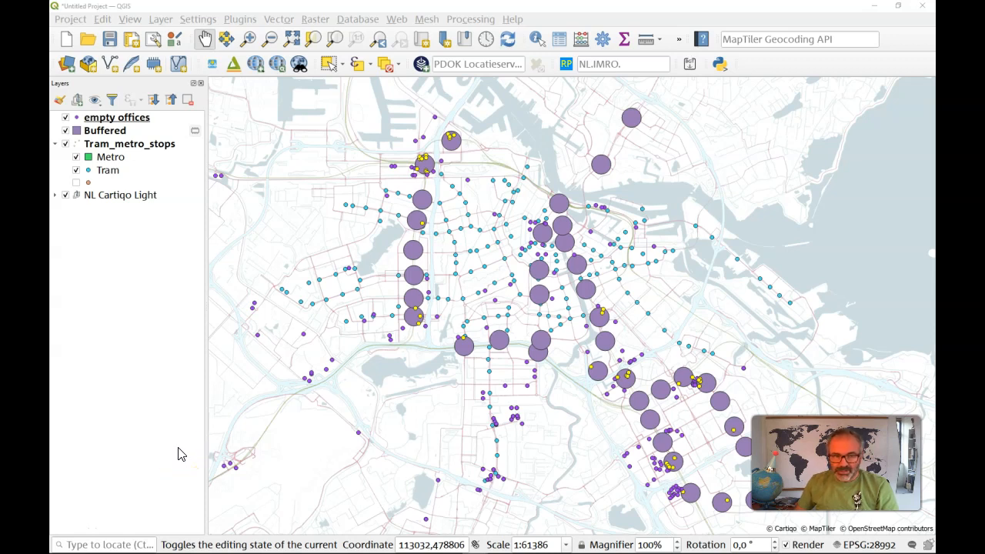
pyautogui.click(387, 67)
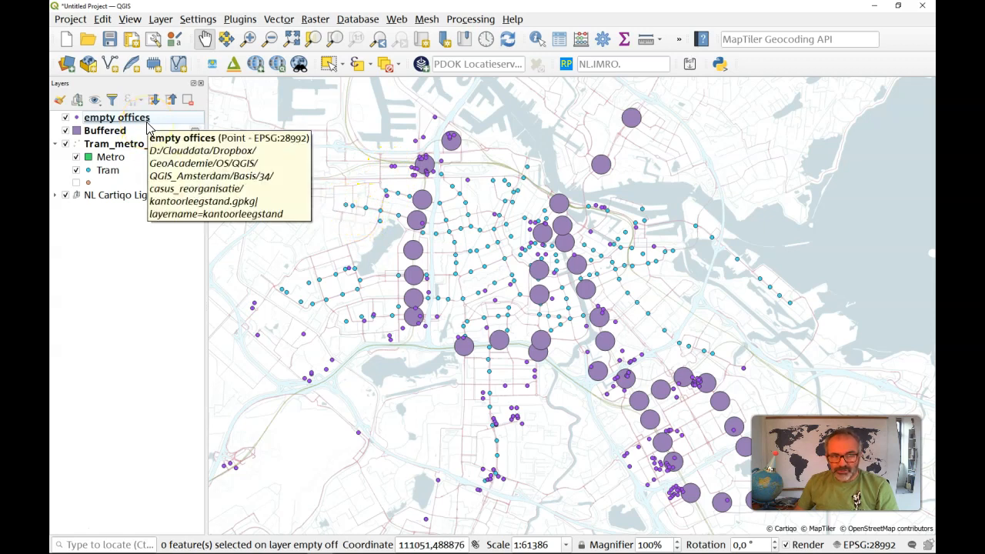
# - Clip the empty offices layer with Buffered as the overlay layer into a temporary layer
pyautogui.click(282, 20)
pyautogui.moveTo(324, 51)
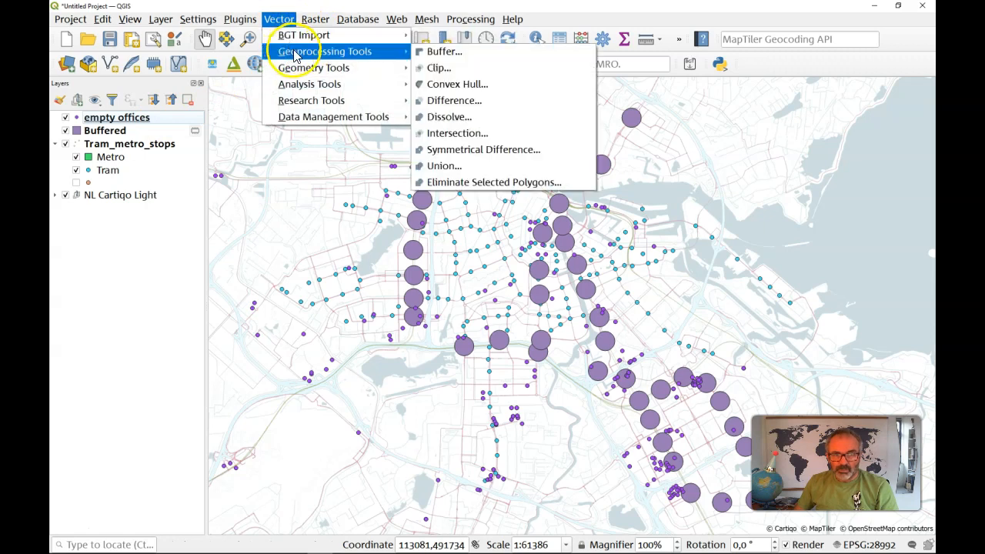
pyautogui.click(439, 69)
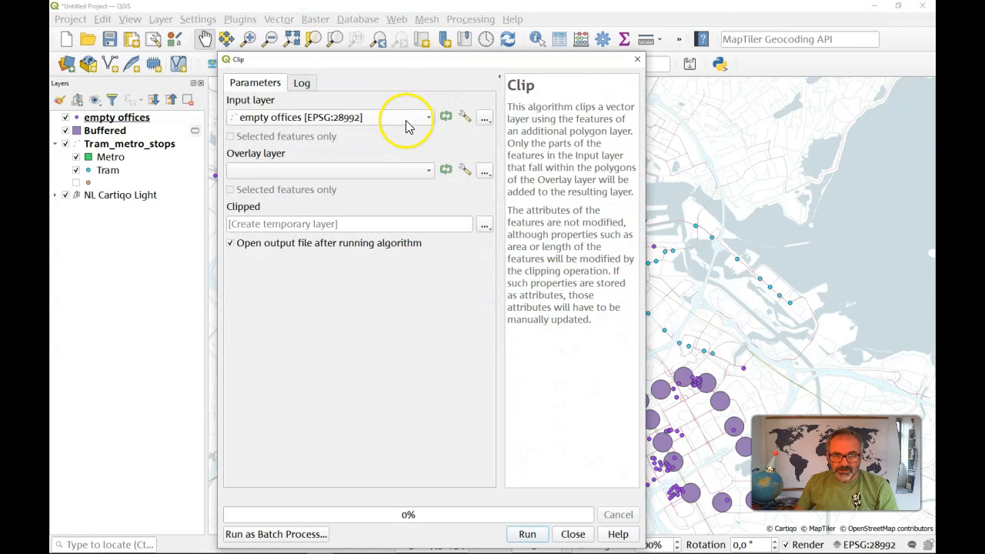
pyautogui.click(276, 170)
pyautogui.click(277, 186)
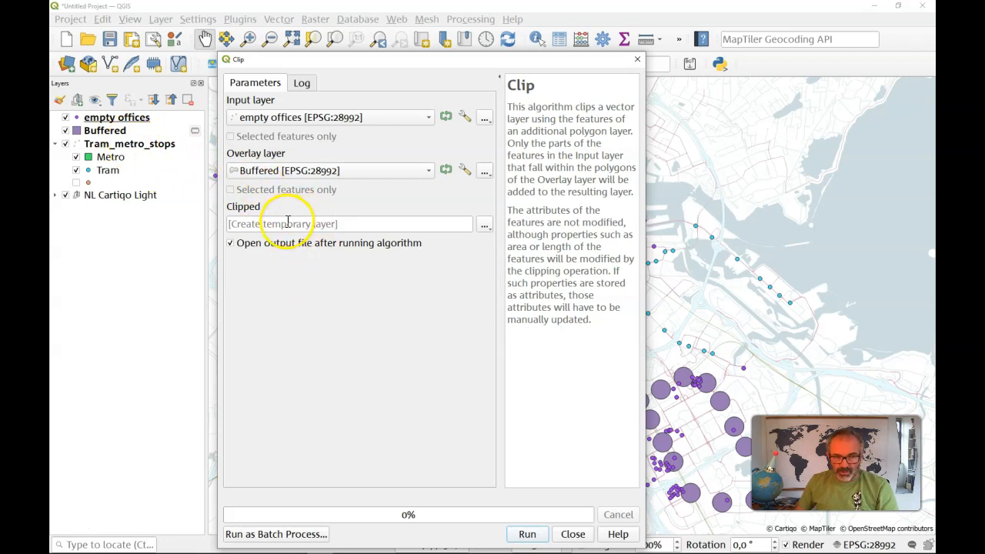
pyautogui.click(542, 539)
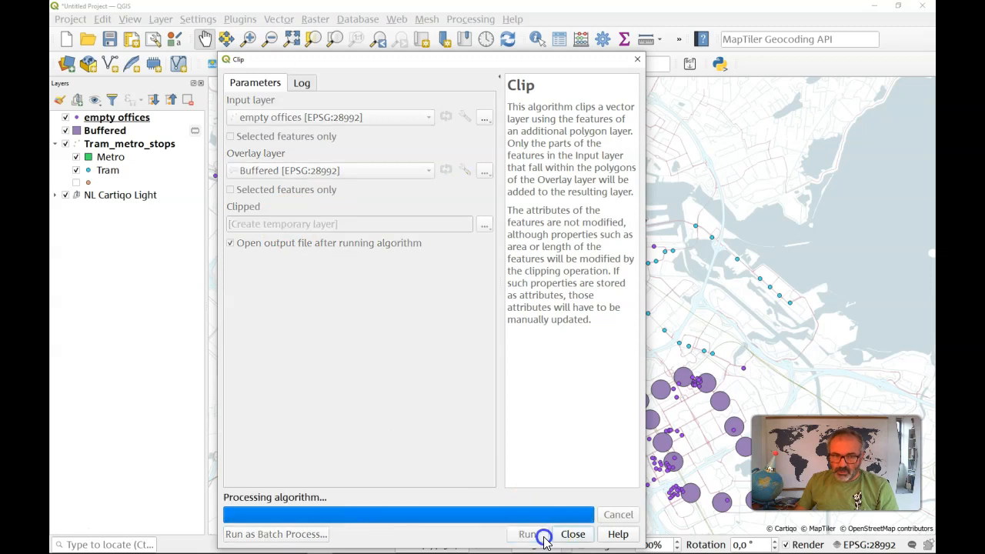
pyautogui.click(569, 532)
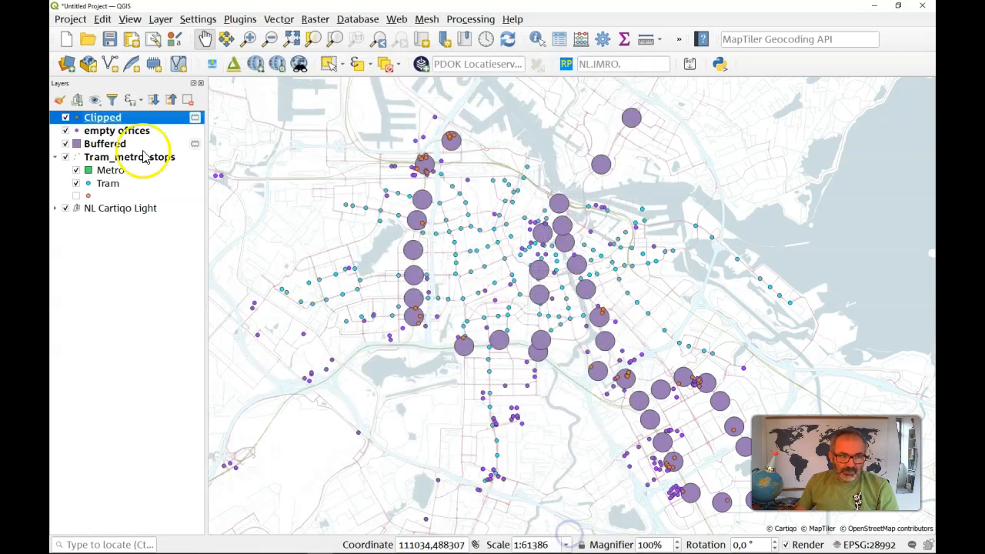
# - Hide the empty offices, Tram_metro_stops, NL Cartiqo Light and Clipped layers so that only Buffered is displayed
pyautogui.click(65, 131)
pyautogui.click(66, 144)
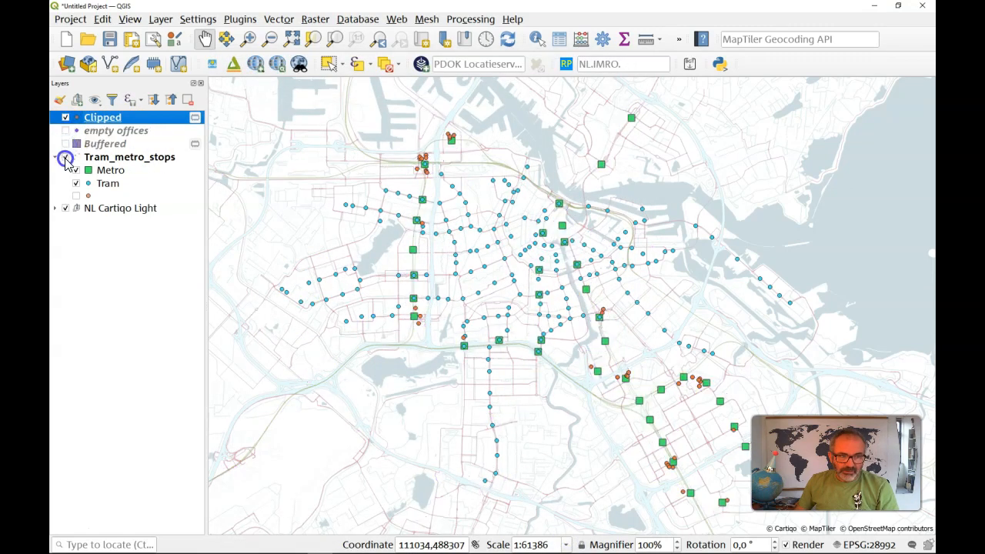
pyautogui.click(66, 157)
pyautogui.click(65, 208)
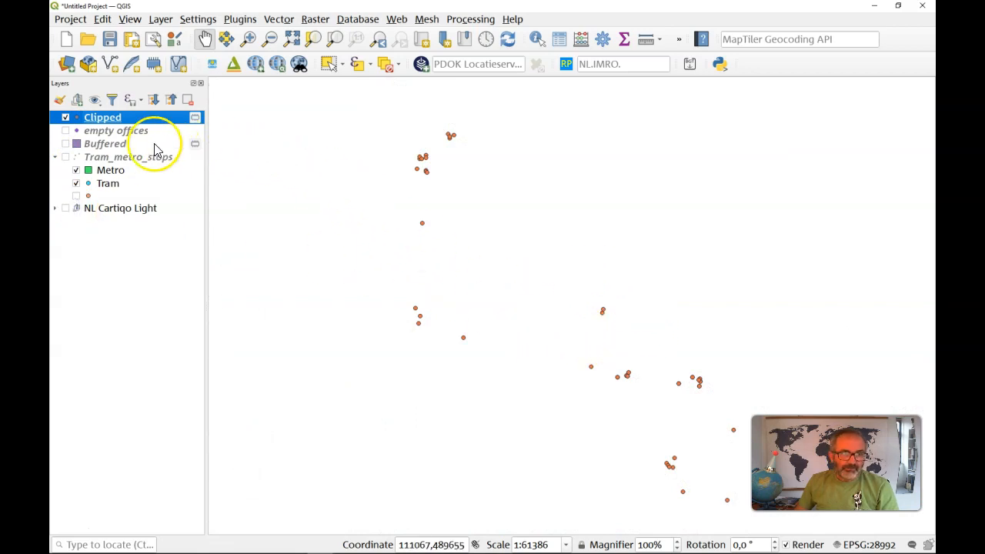
pyautogui.click(66, 144)
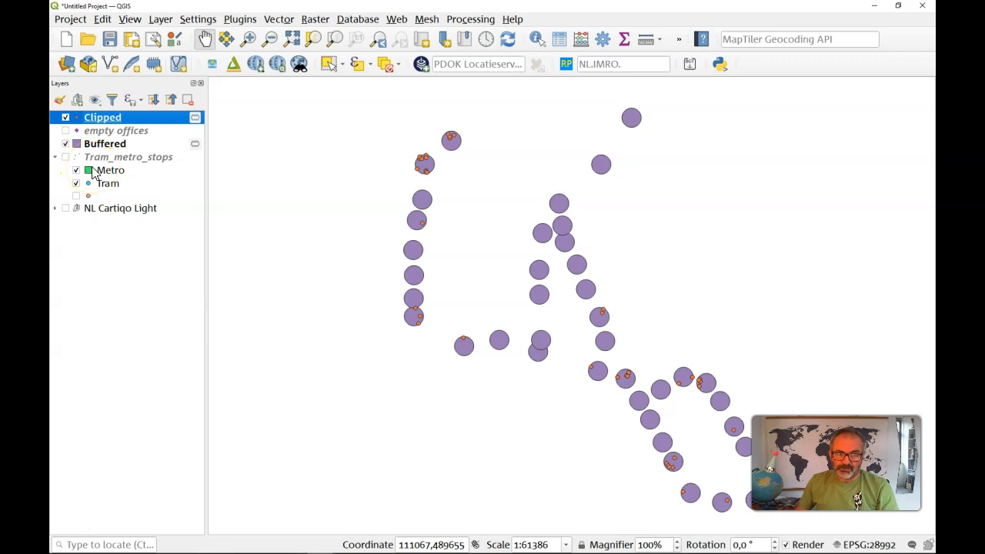
pyautogui.click(65, 117)
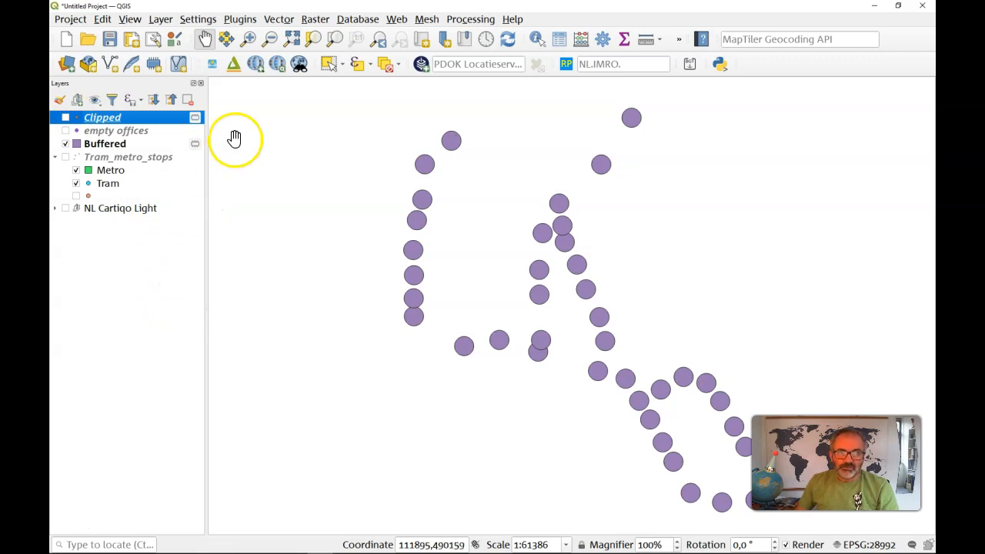
# - Intersect the empty offices layer with Buffered as the overlay layer, keeping all fields and outputting to a temporary layer
pyautogui.click(282, 21)
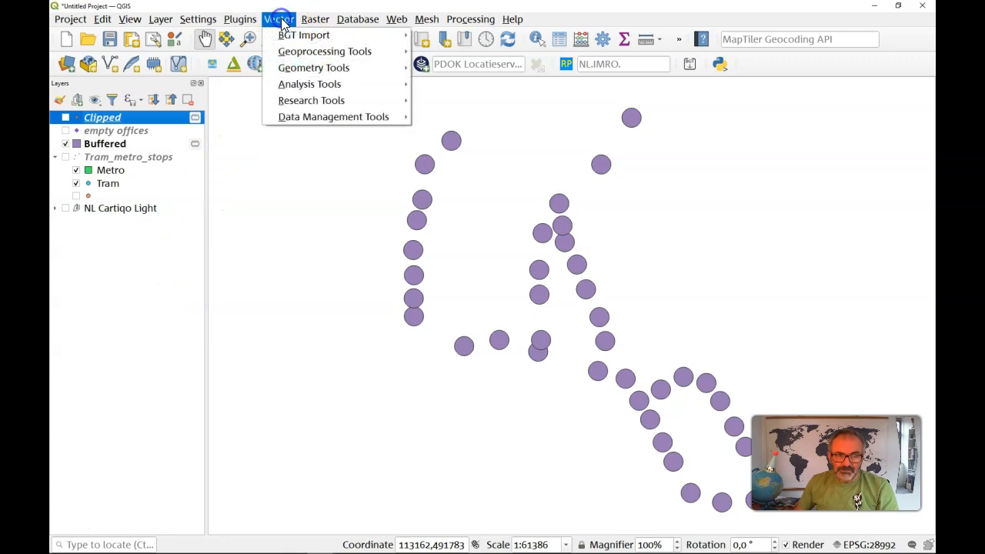
pyautogui.moveTo(331, 50)
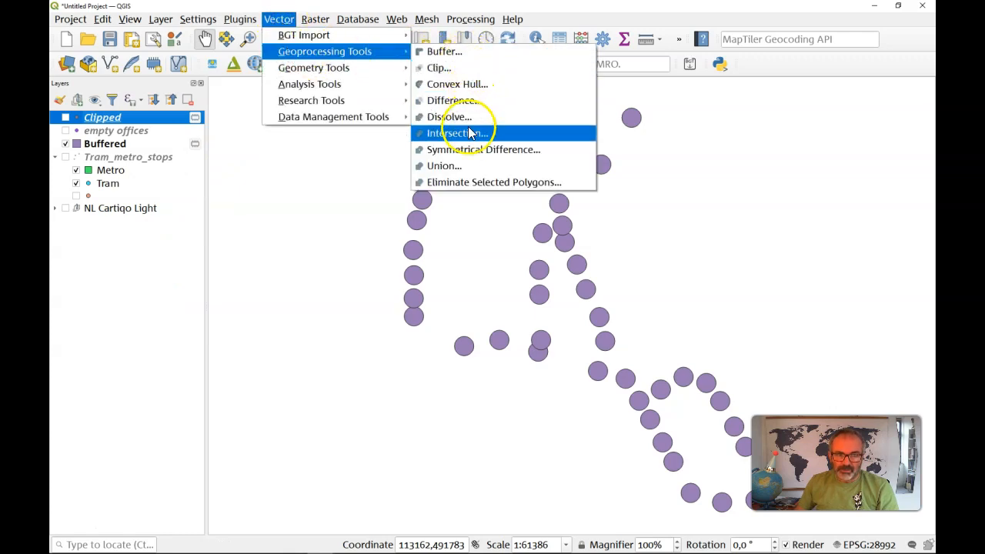
pyautogui.click(468, 133)
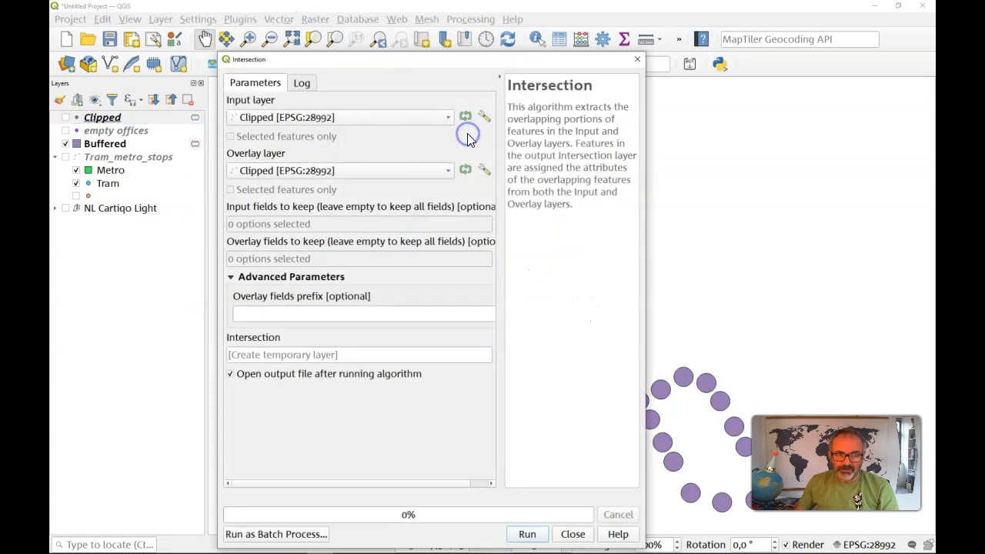
pyautogui.click(357, 121)
pyautogui.click(307, 129)
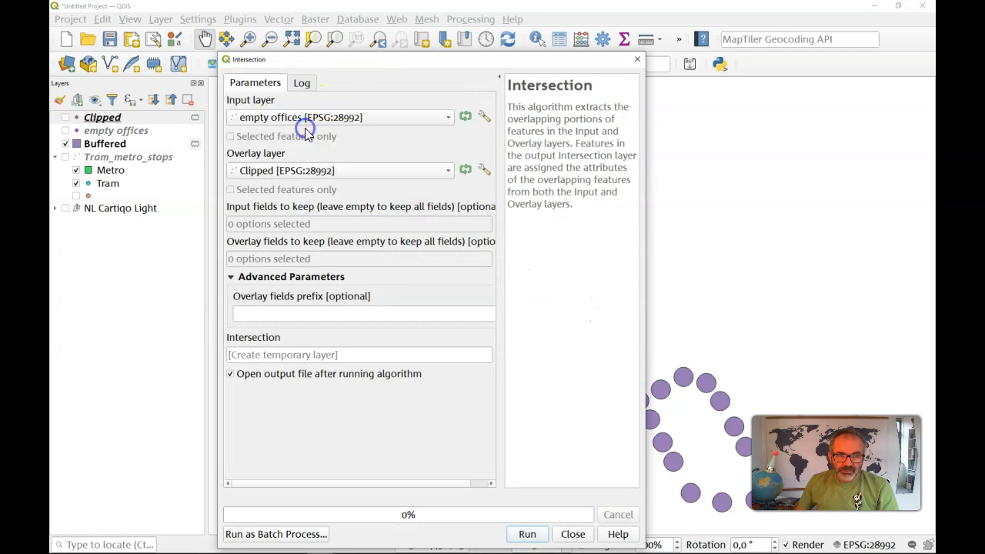
pyautogui.click(270, 170)
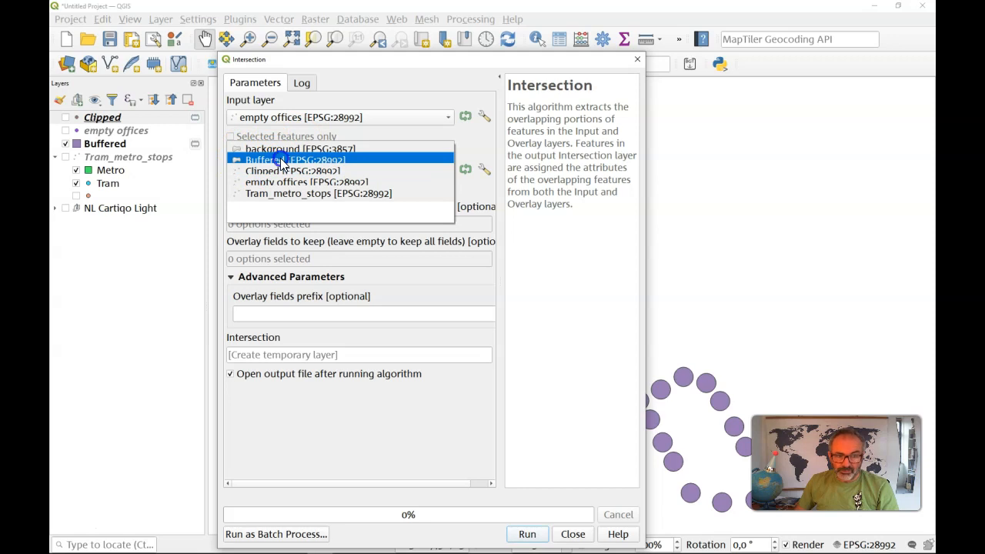
pyautogui.click(280, 159)
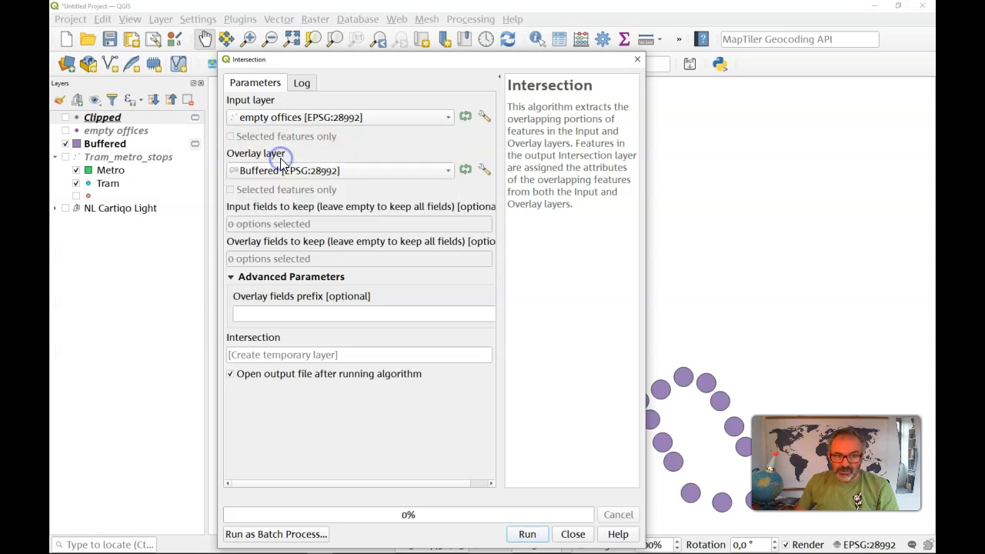
pyautogui.click(333, 131)
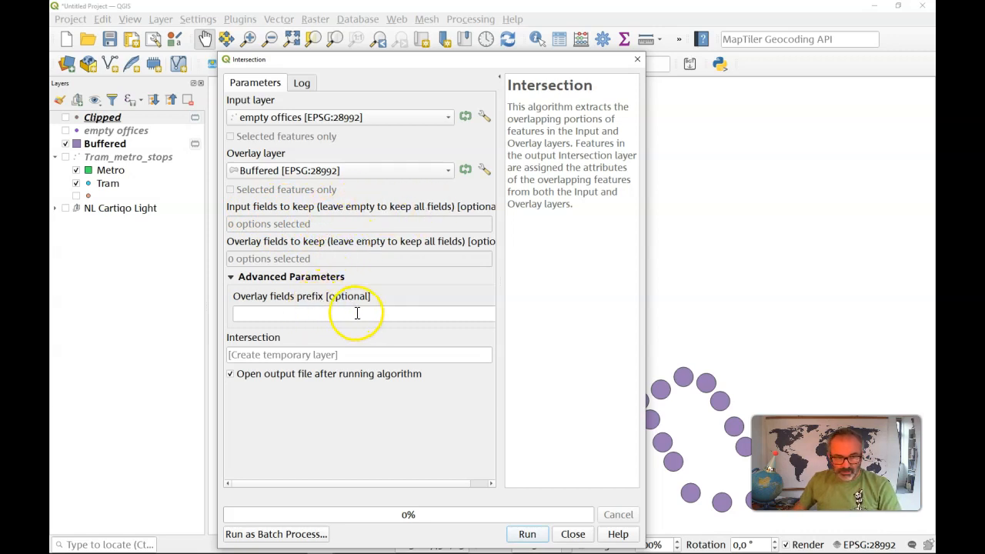
pyautogui.click(527, 534)
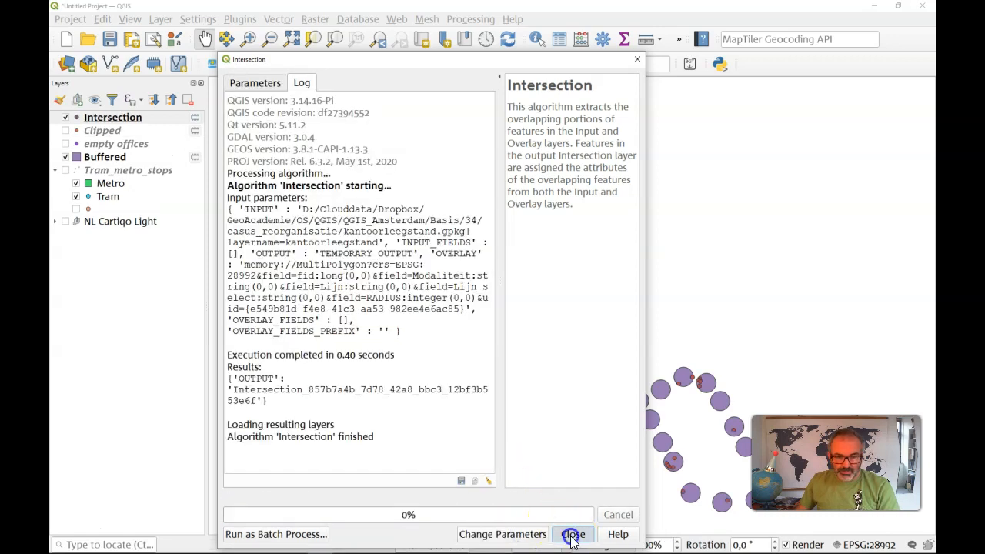
pyautogui.click(570, 535)
# - Toggle the visibility of the Intersection and Clipped layers off and on to compare their points over the buffers
pyautogui.click(66, 117)
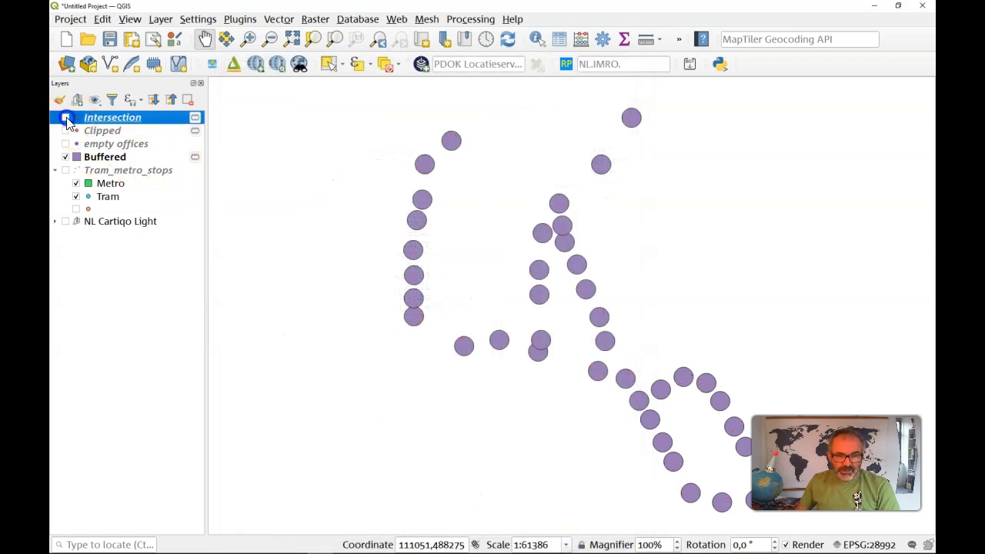
pyautogui.click(66, 119)
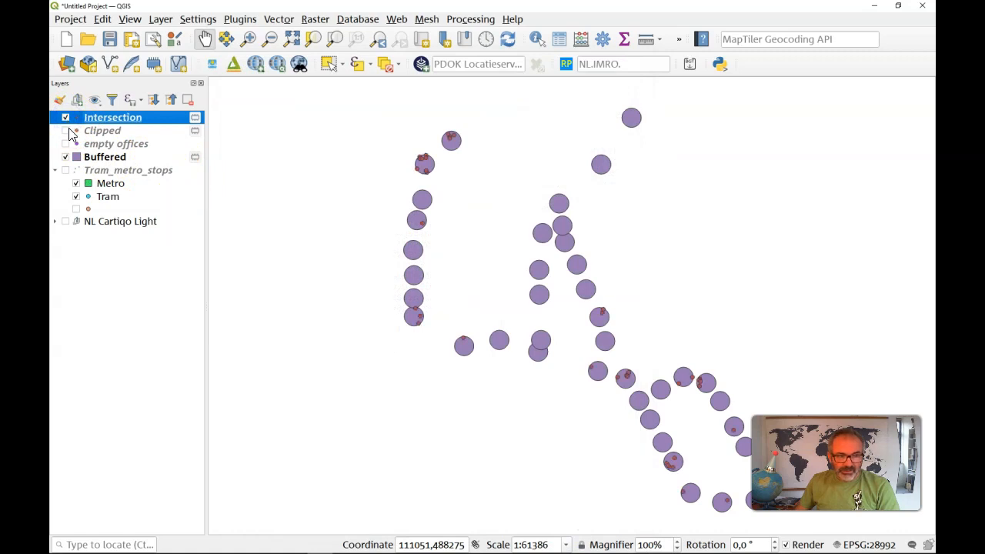
pyautogui.click(68, 131)
pyautogui.click(68, 131)
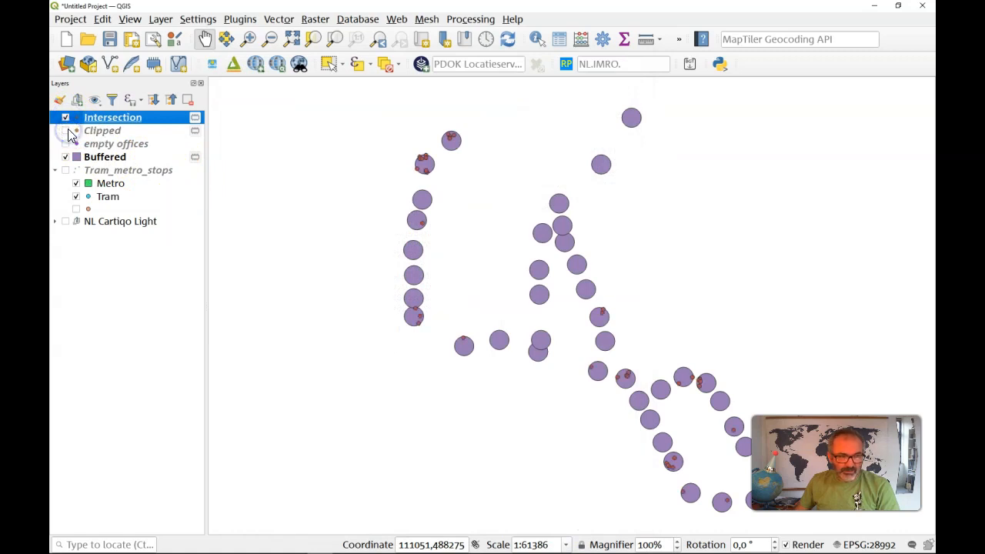
# - Examine the Modaliteit and Lijn fields in the Intersection layer's attribute table, widening the Lijn column, and close the table
pyautogui.rightClick(90, 123)
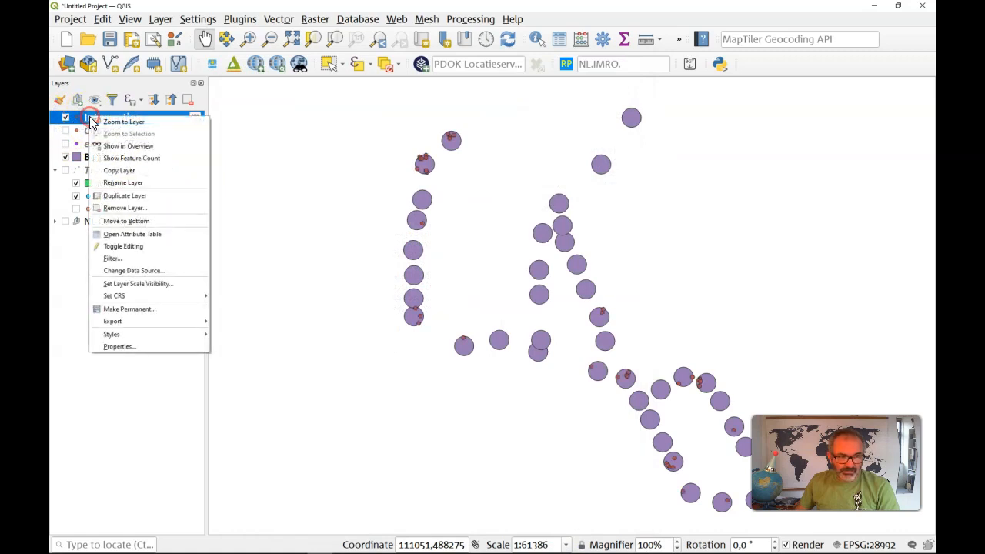
pyautogui.click(139, 237)
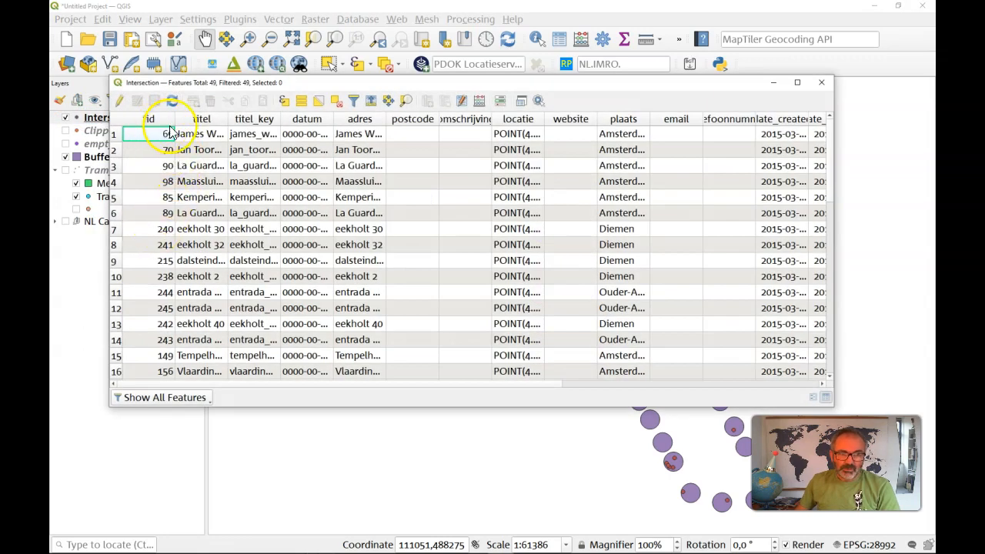
pyautogui.moveTo(162, 383); pyautogui.dragTo(641, 375)
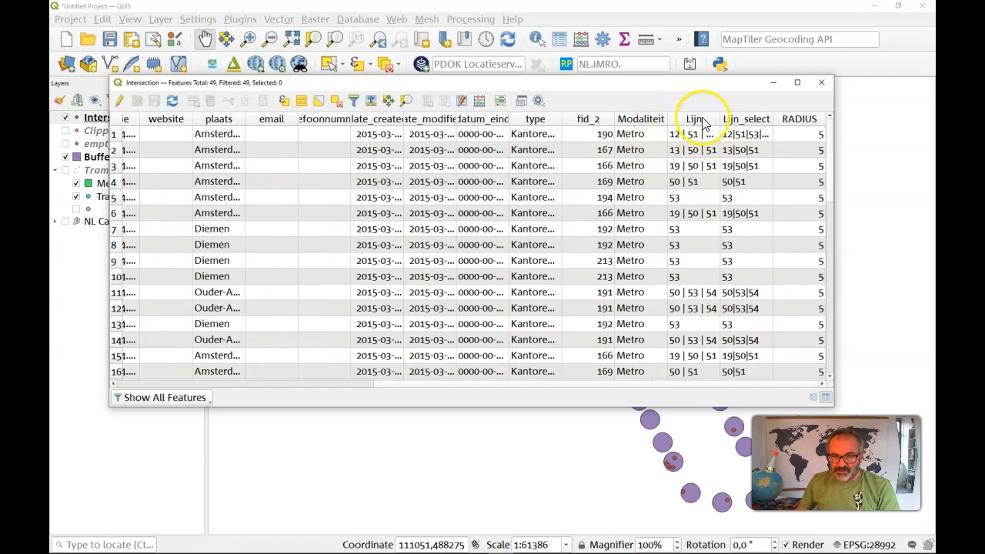
pyautogui.moveTo(721, 119); pyautogui.dragTo(754, 119)
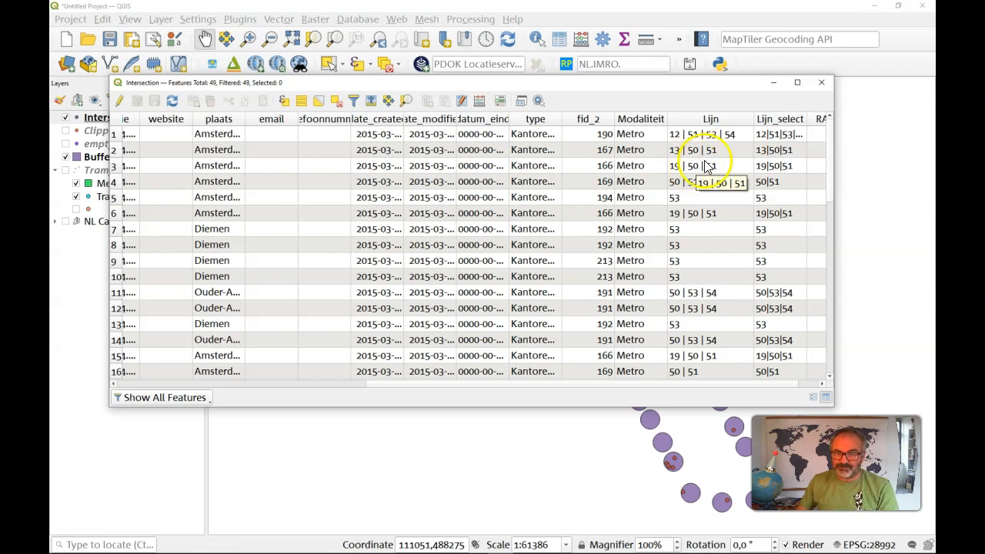
pyautogui.click(824, 85)
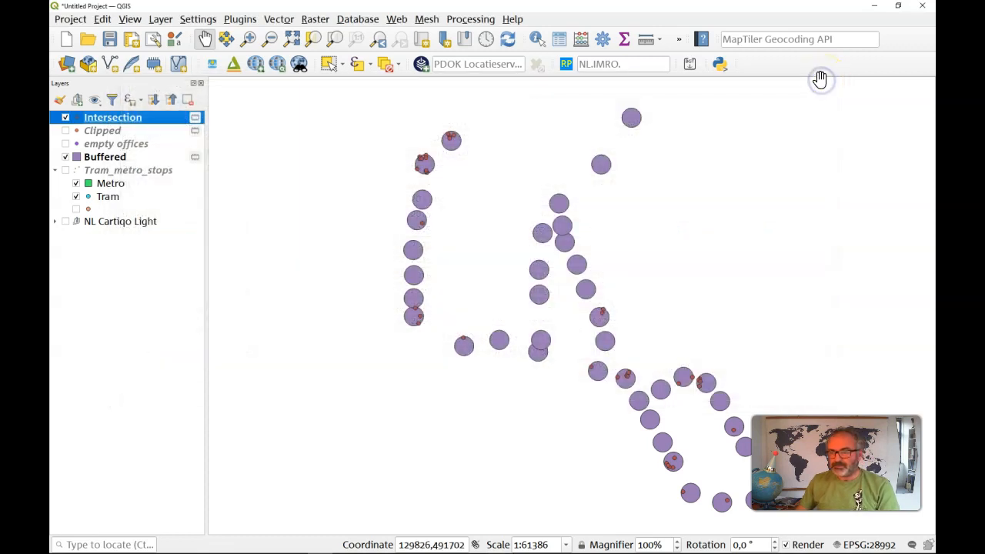
pyautogui.click(816, 87)
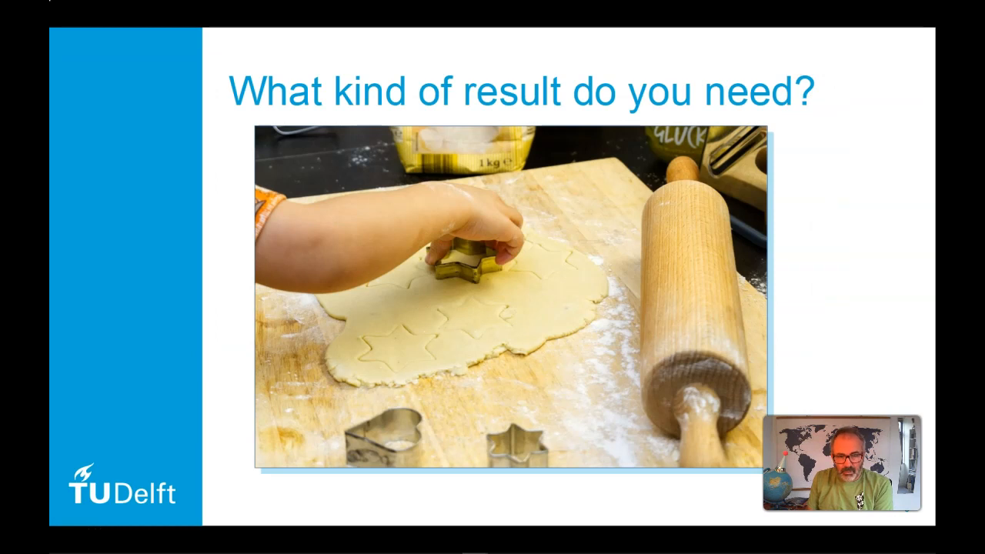